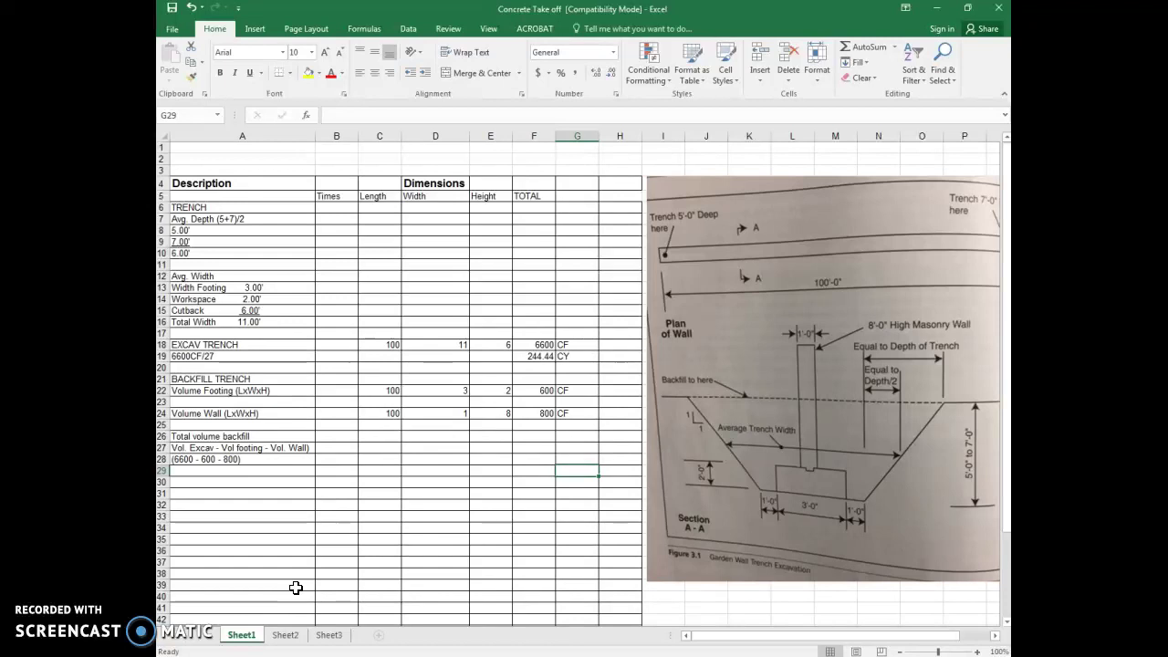
- Enter a wall height of 4 in E24 so the Volume Wall row gives 400 CF
click(261, 414)
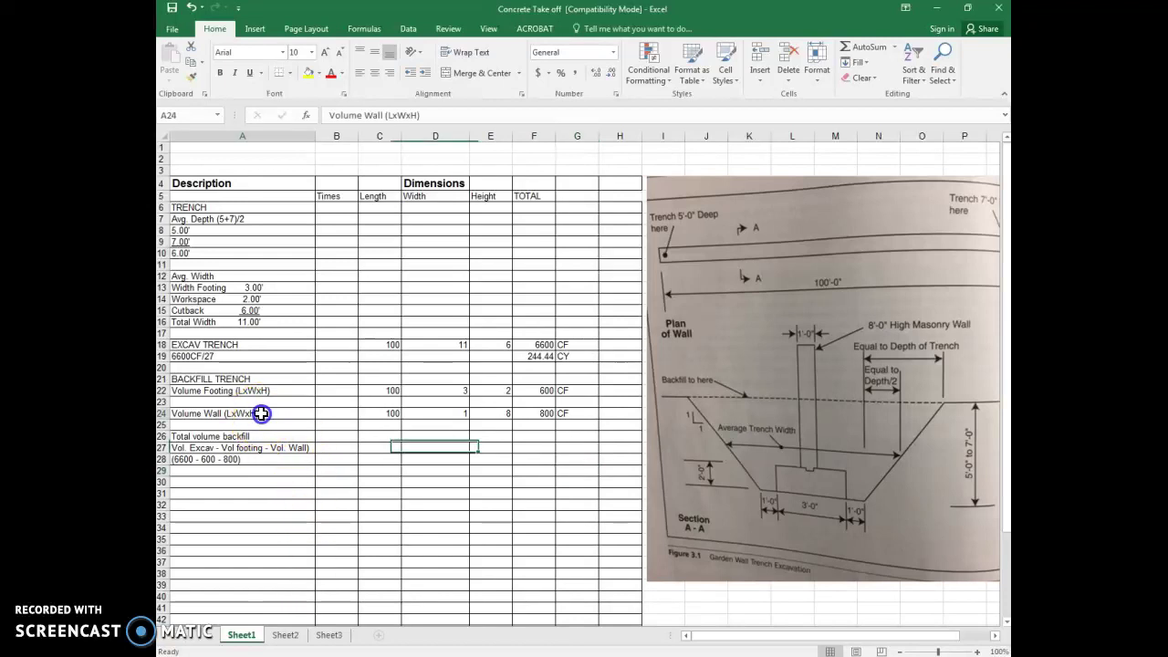
click(485, 416)
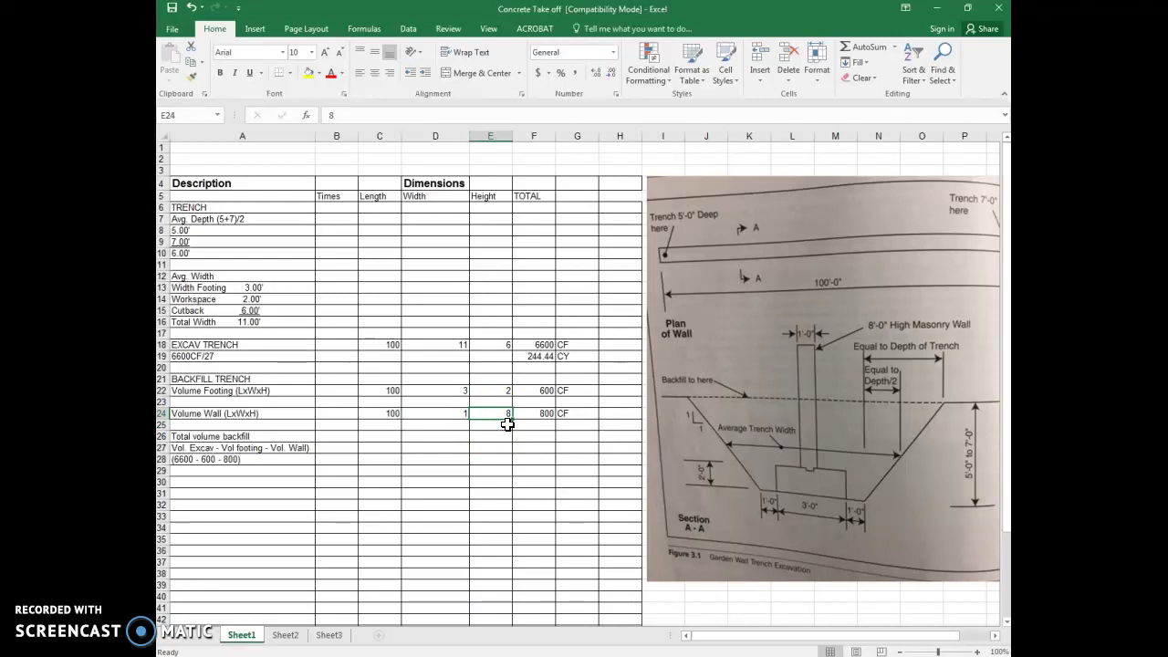
text(4)
click(519, 470)
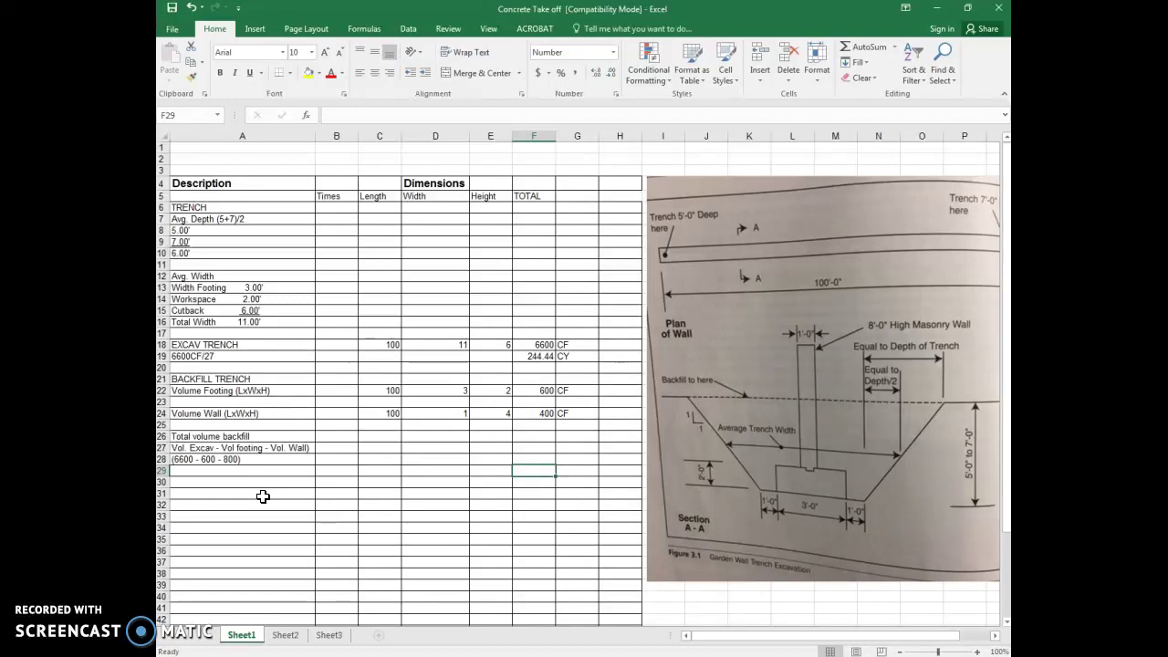
- Delete the (6600 - 600 - 800) note from A28, leaving that row blank
click(221, 462)
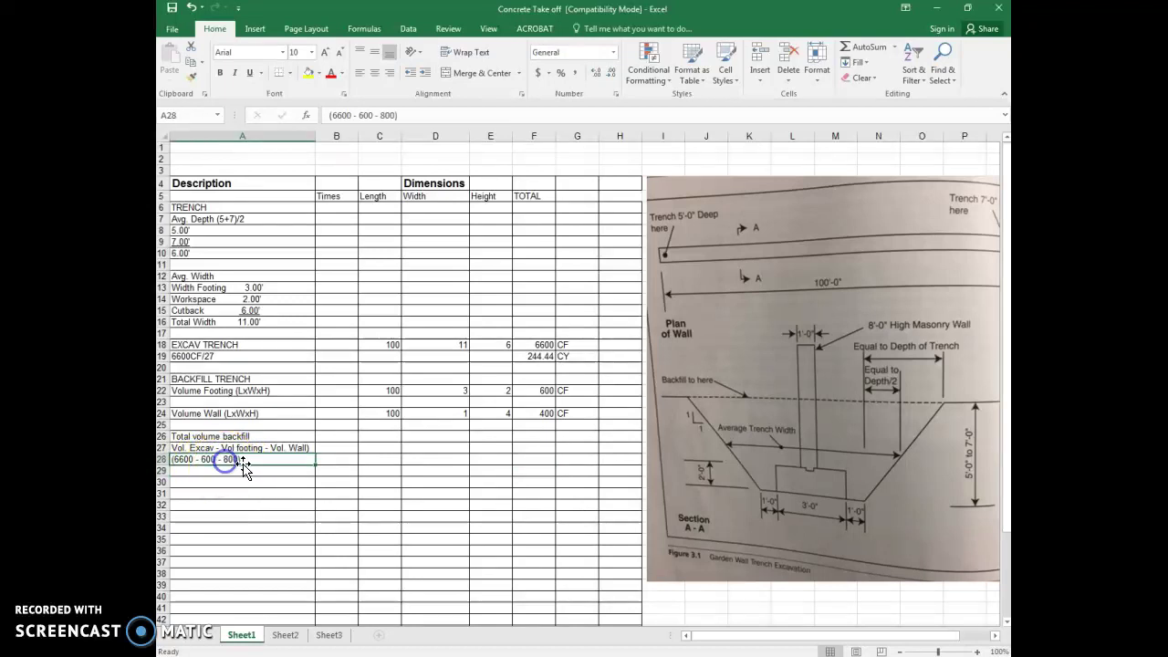
drag(410, 115, 322, 119)
key(BackSpace)
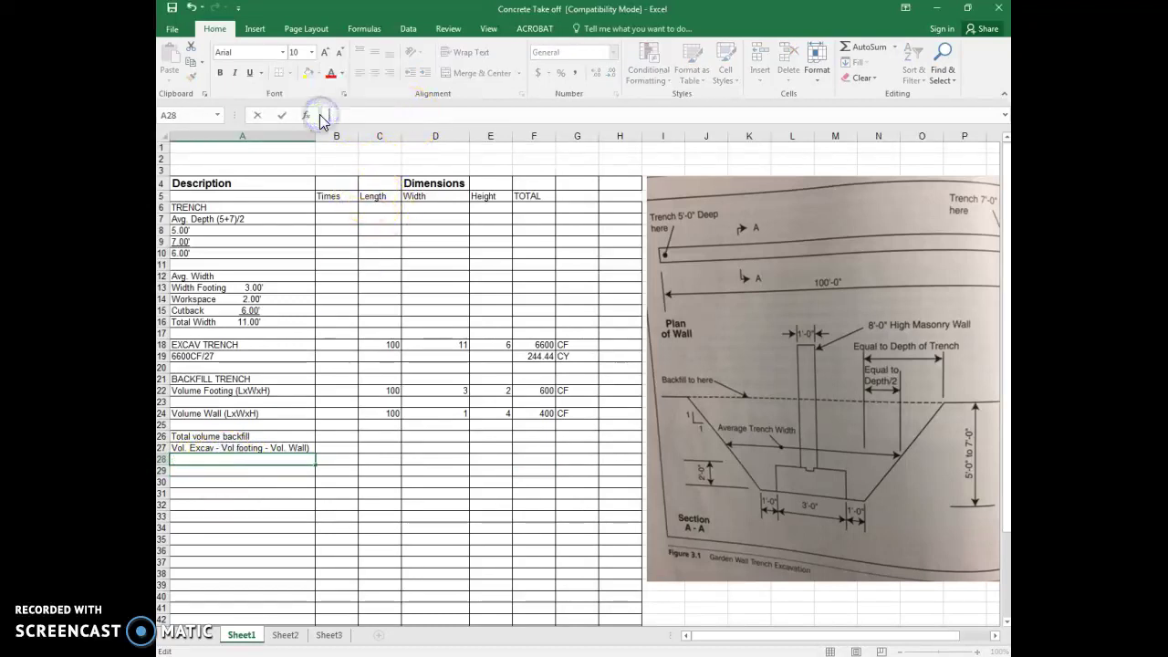
click(530, 448)
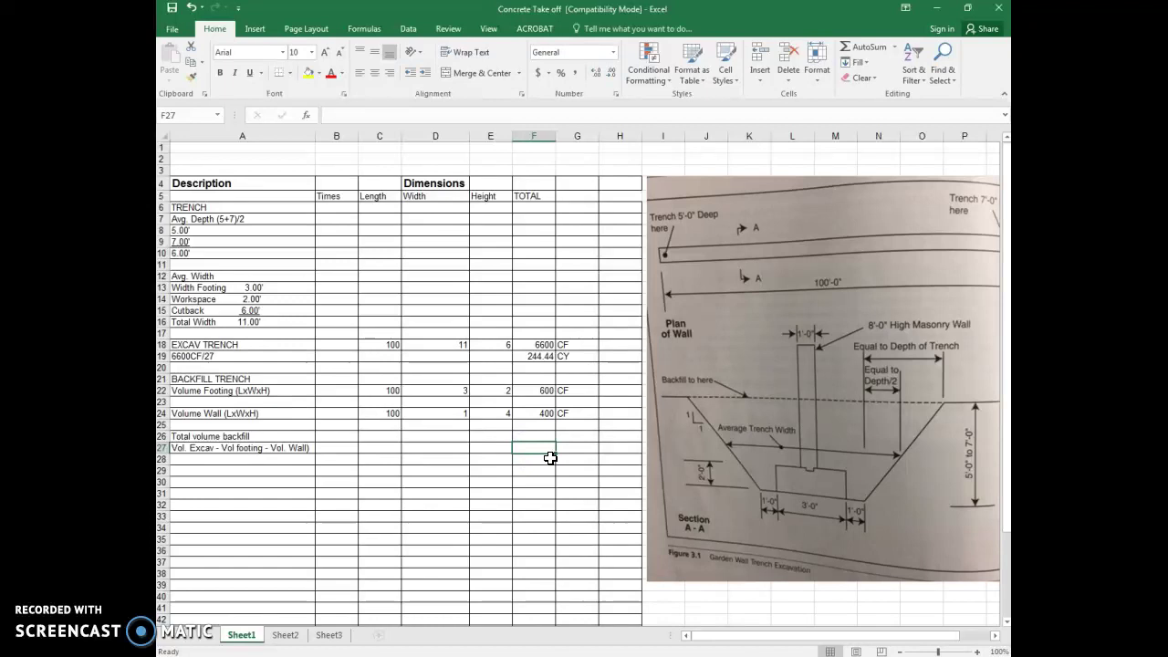
- Enter =SUM(F18-F22-F24) in F27 to compute the 5600 backfill volume
text(=sum()
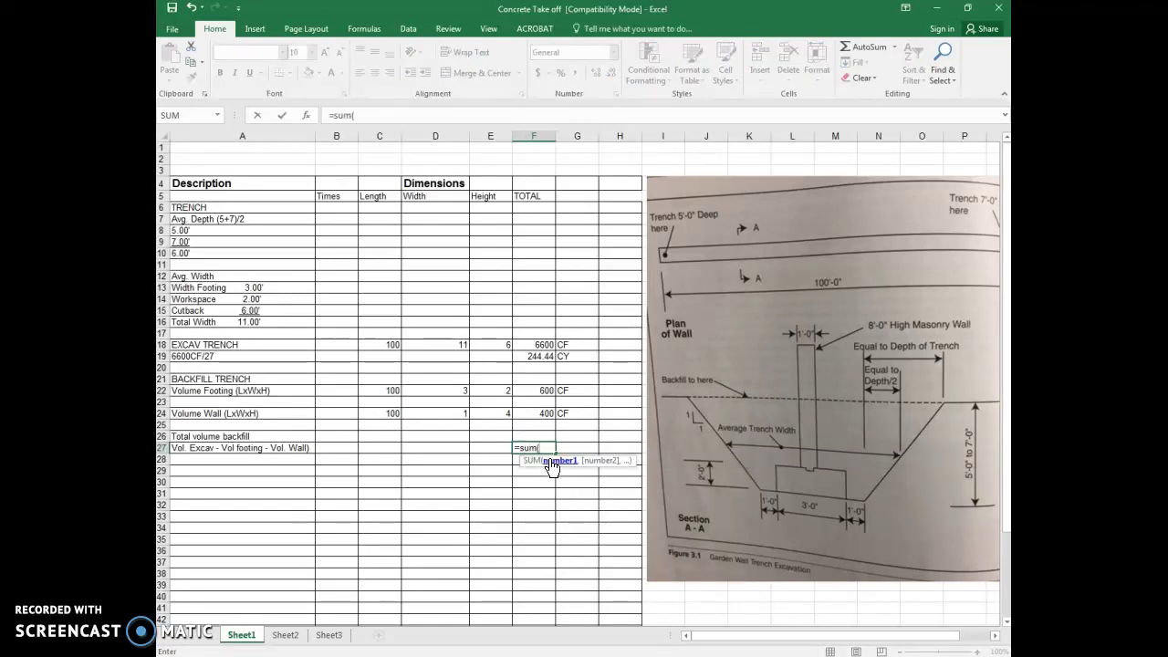
click(546, 345)
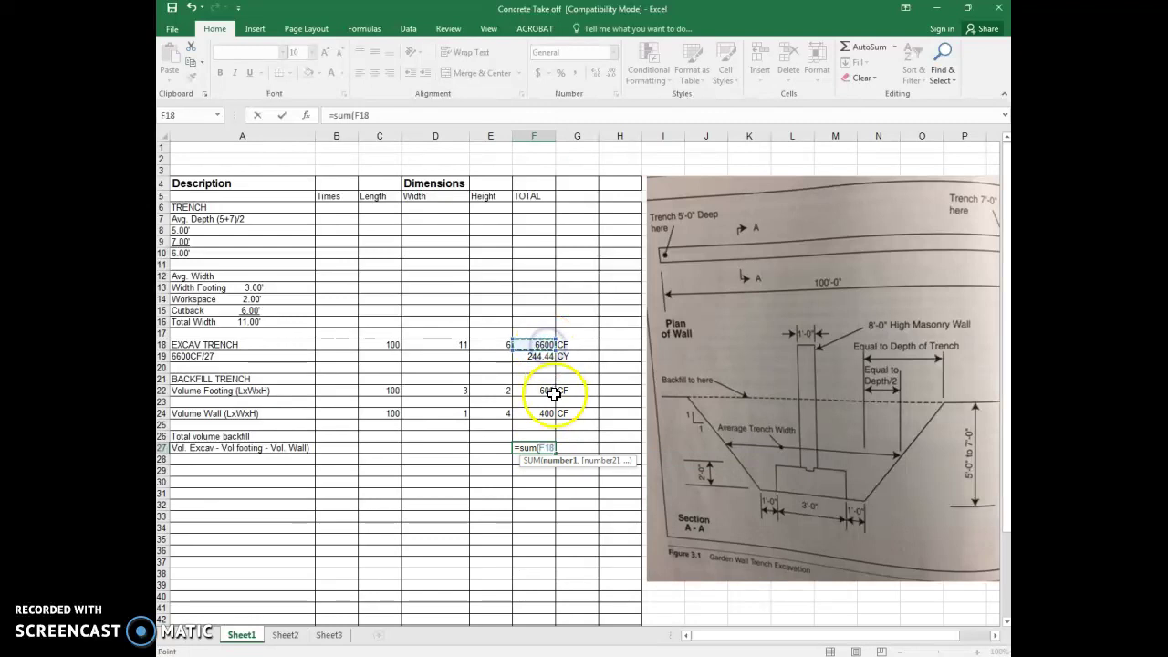
text(-)
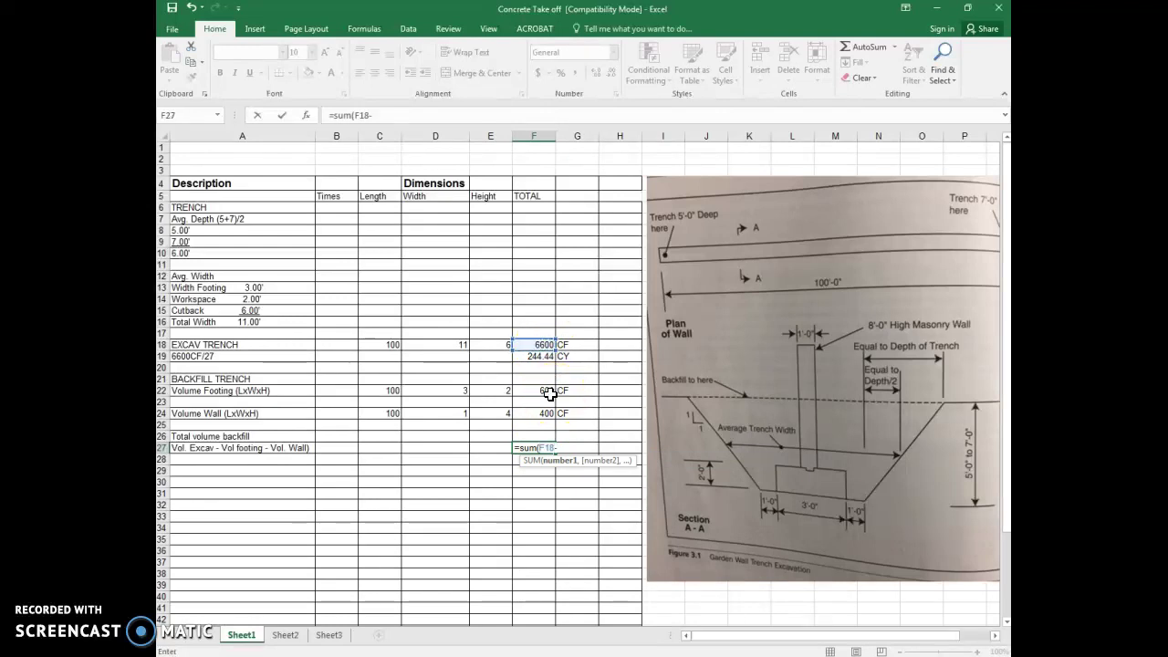
click(542, 392)
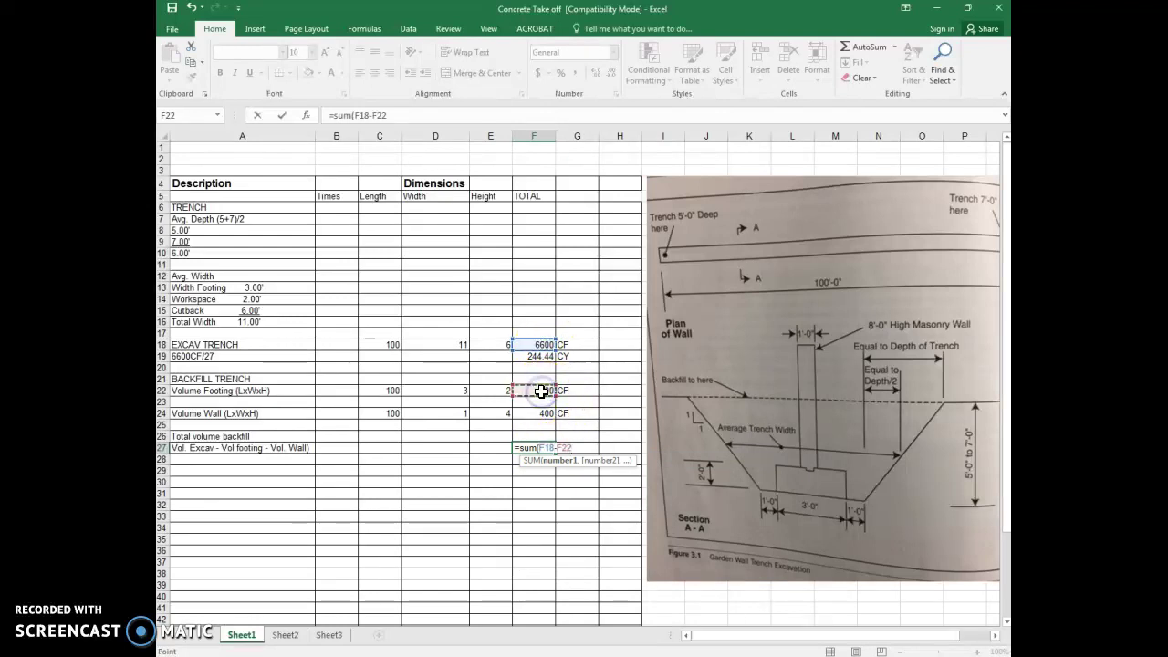
text(-)
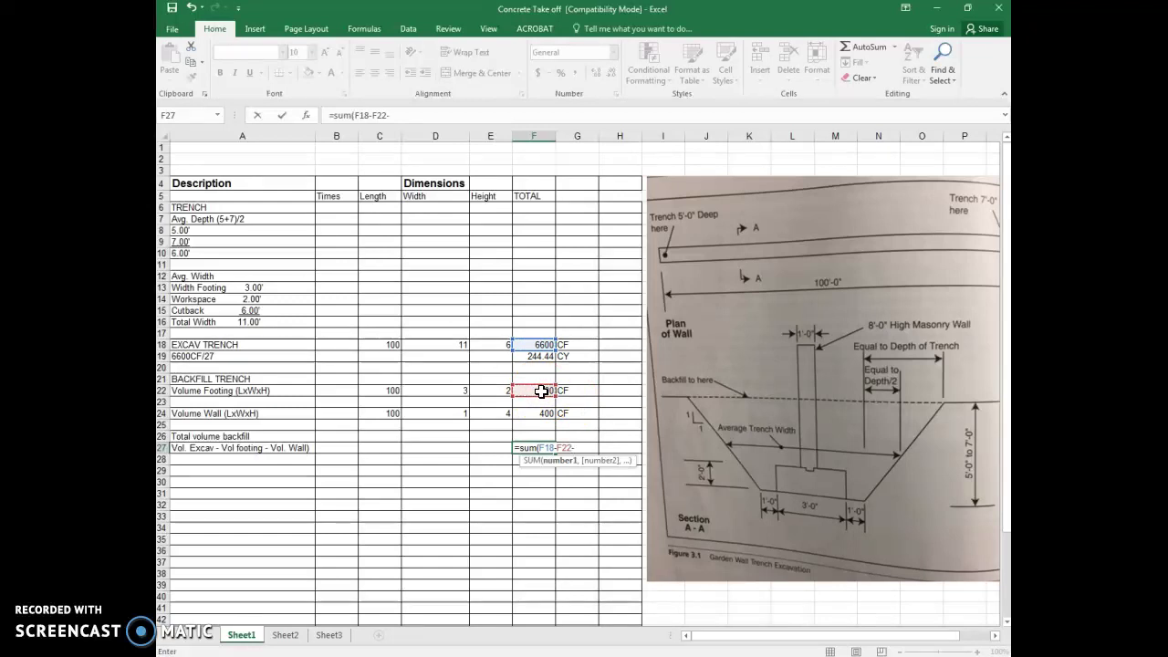
click(545, 417)
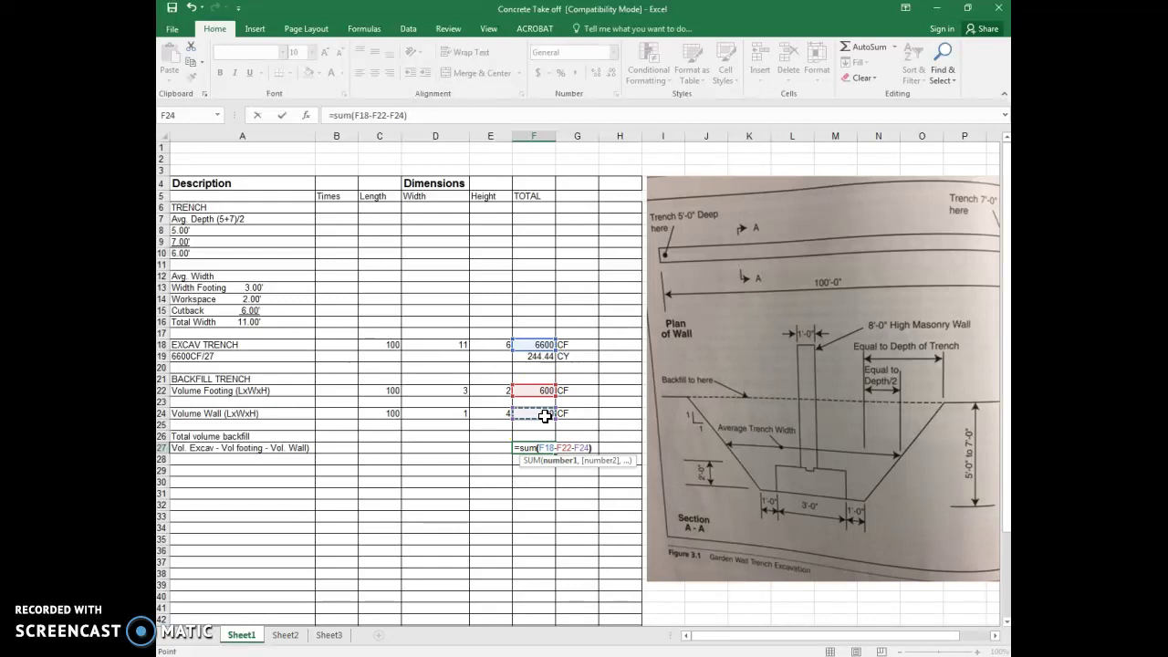
key(Return)
click(543, 496)
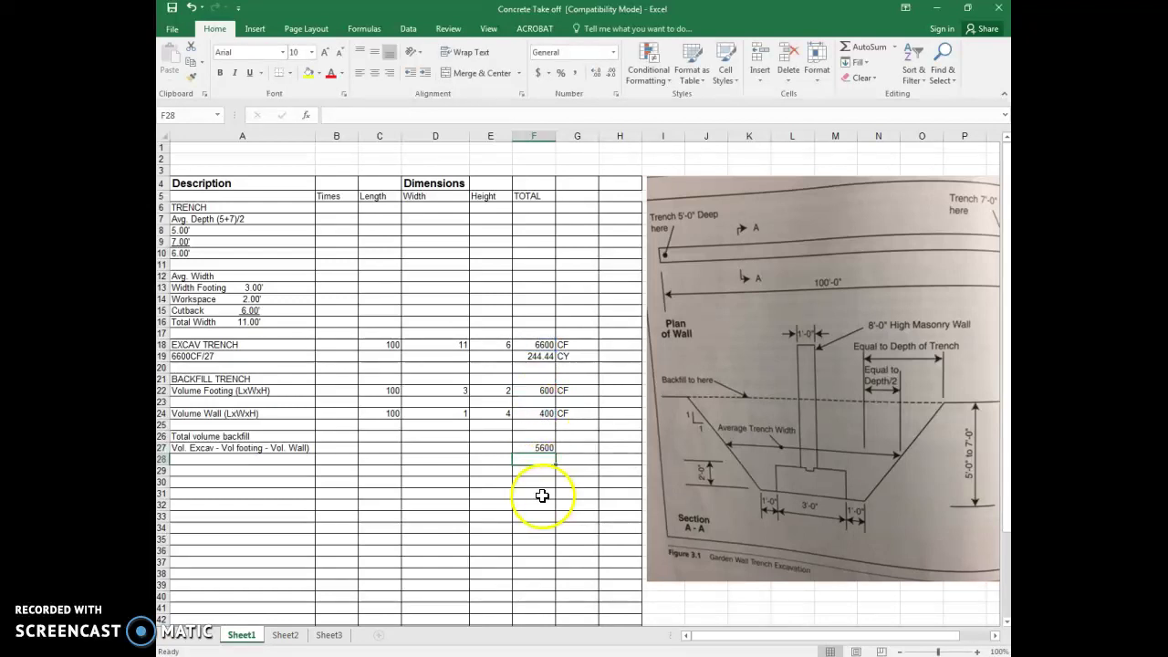
- Label the backfill total with CF in G27
click(577, 447)
text(CF)
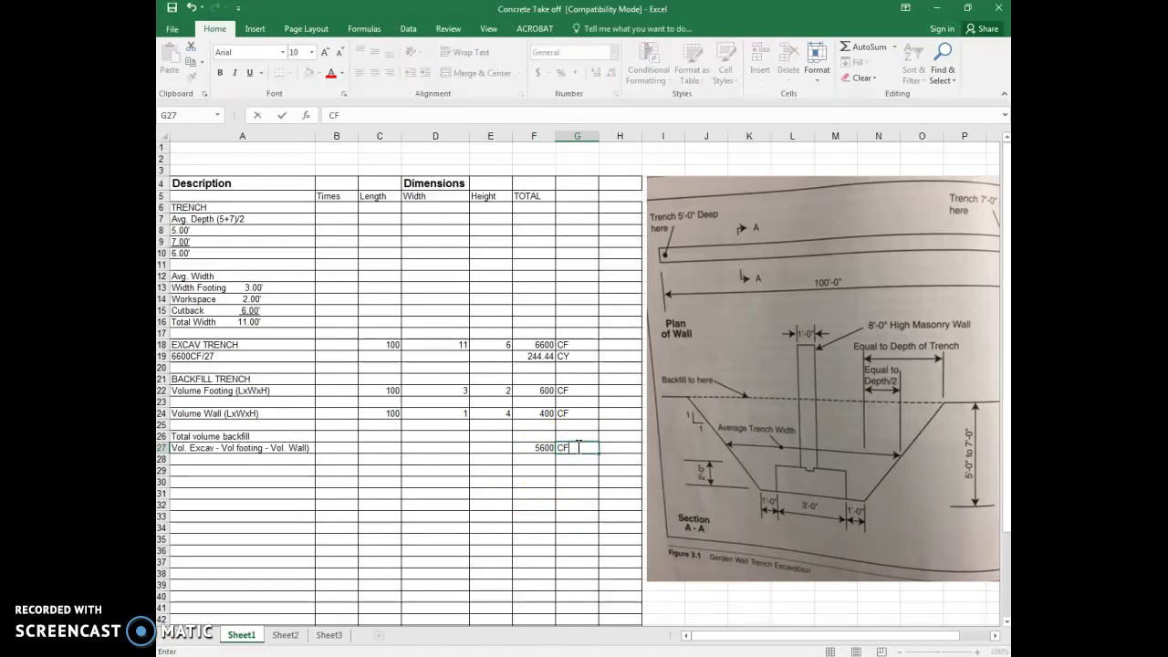
click(542, 528)
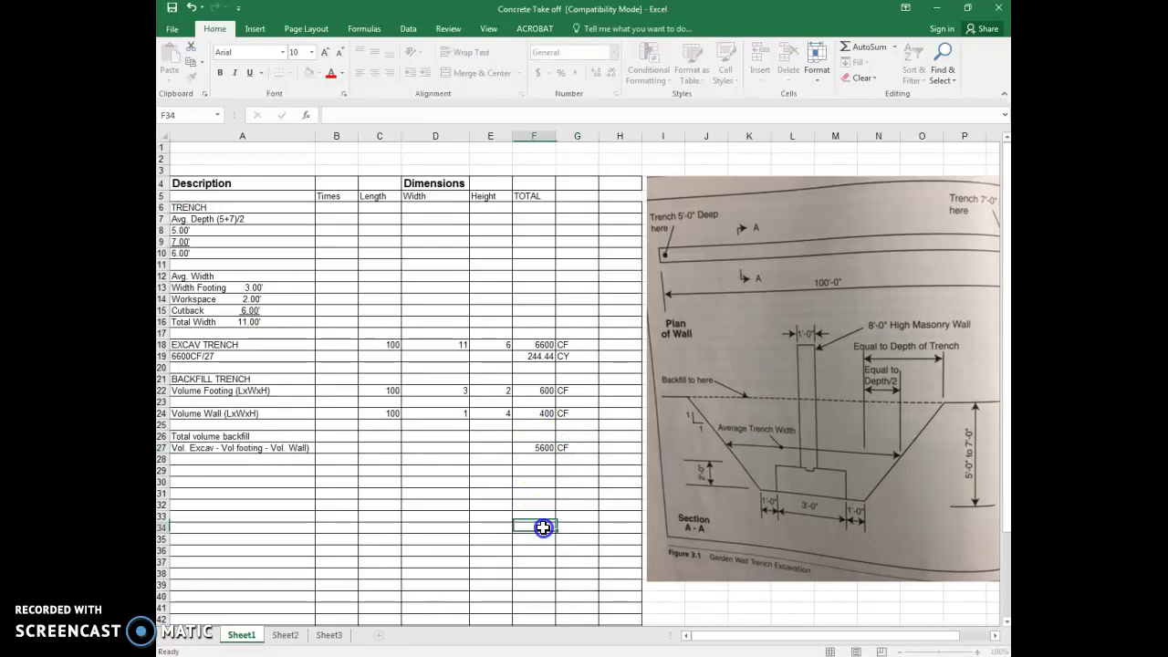
click(548, 460)
- Enter =SUM(F27/27) in F28, converting the 5600 CF backfill to 207.4074 cubic yards
text(=sum()
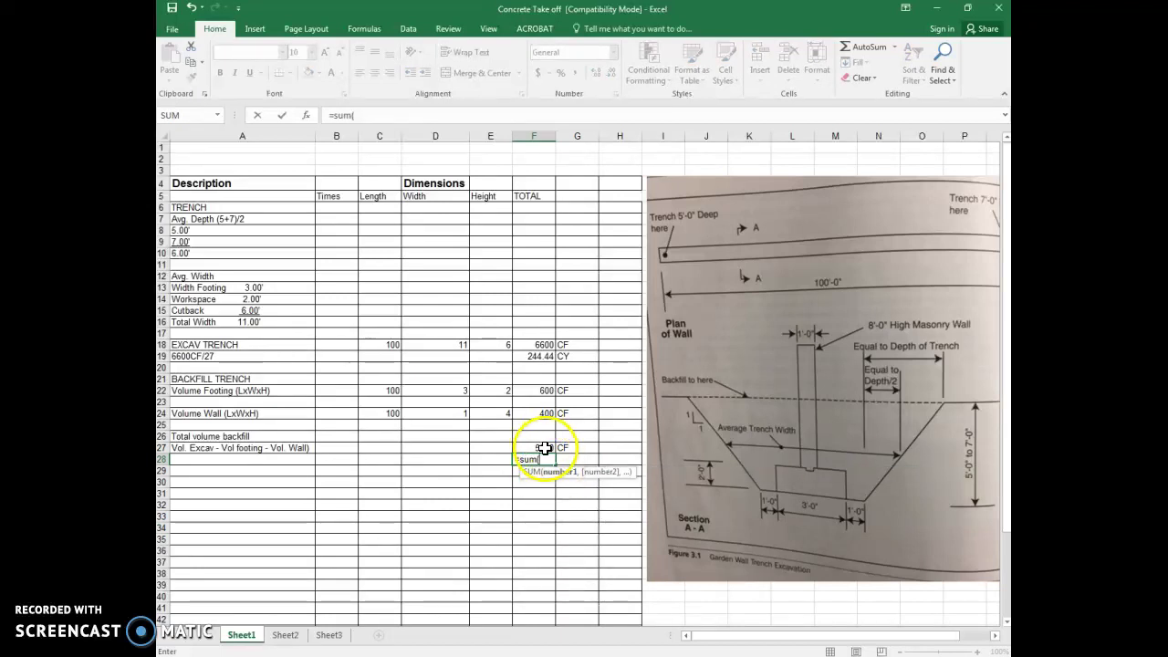
click(539, 447)
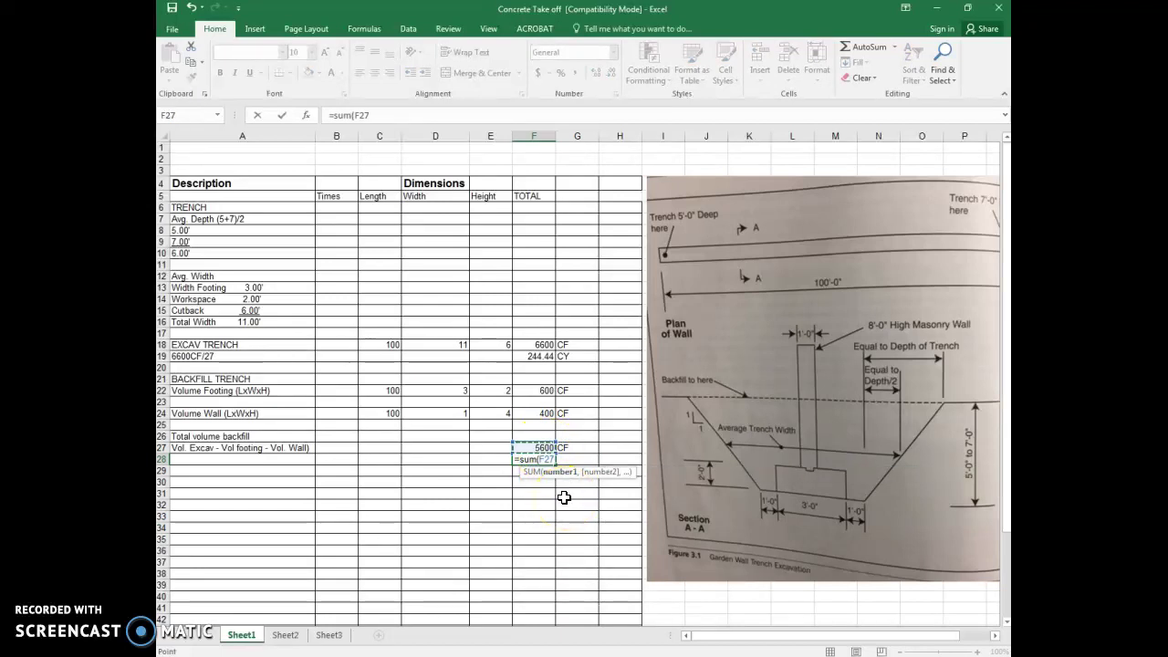
text(/27)
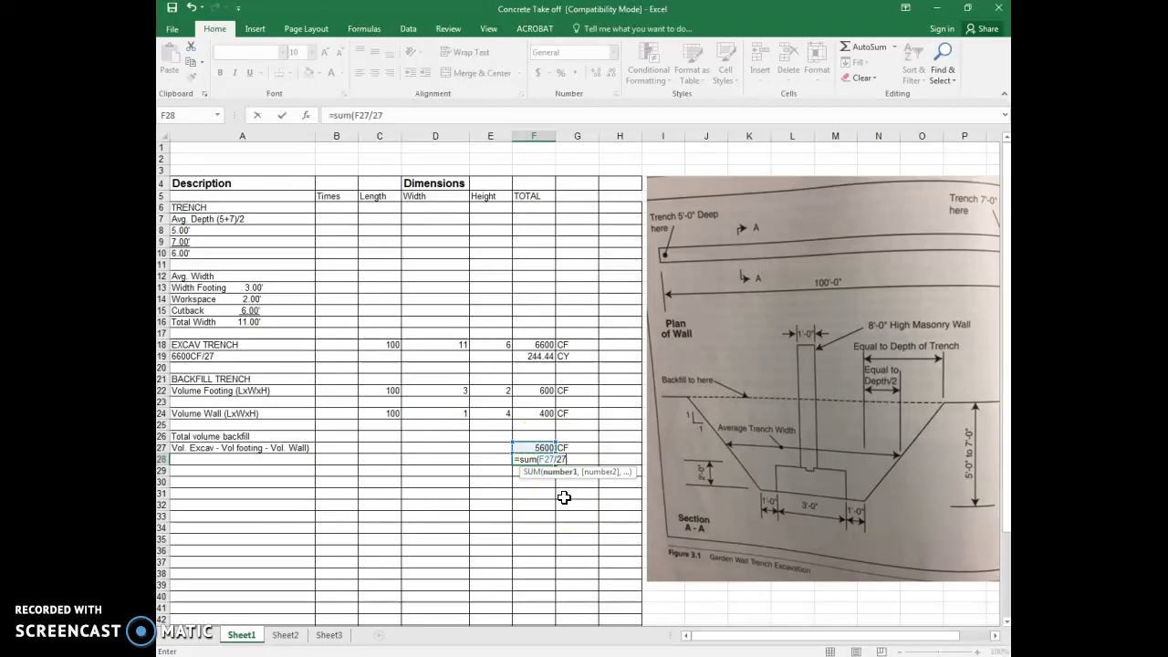
text())
key(Return)
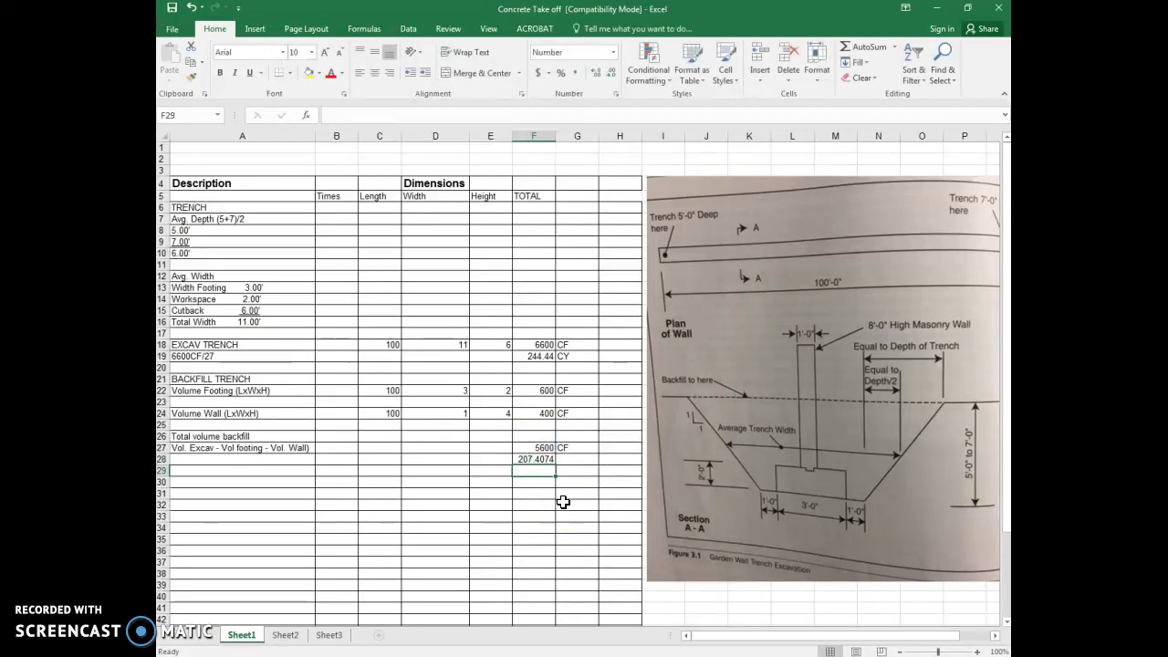
click(534, 462)
click(529, 466)
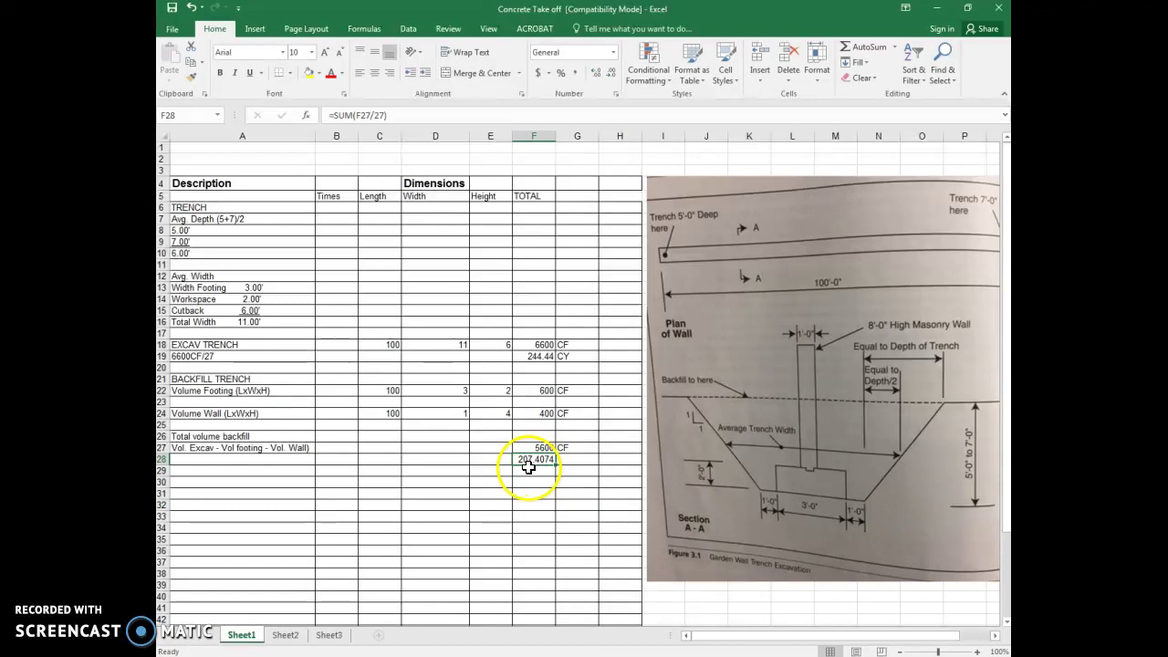
- Format F28 as Number with 2 decimals so it shows 207.41
right_click(533, 464)
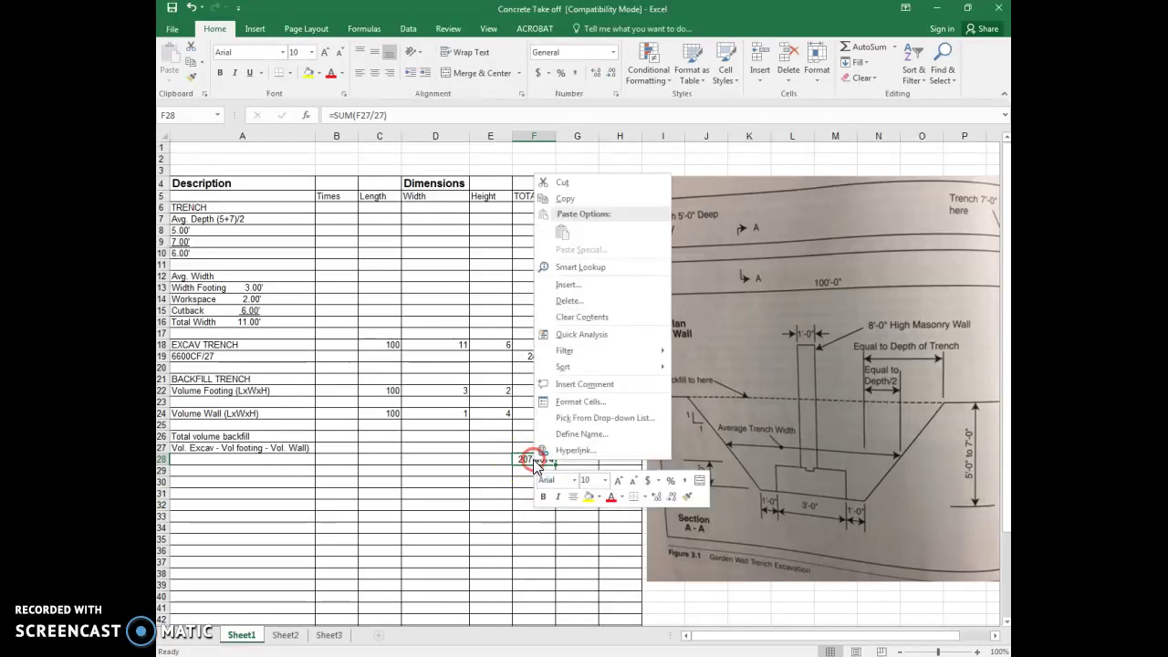
click(583, 403)
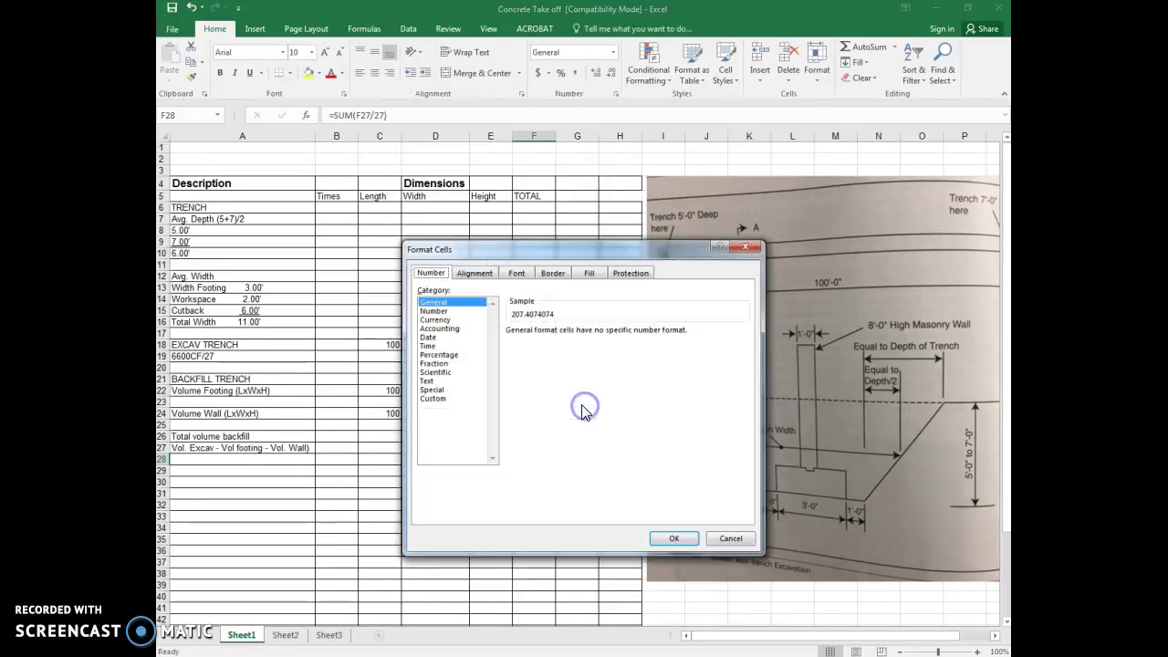
click(443, 311)
click(671, 538)
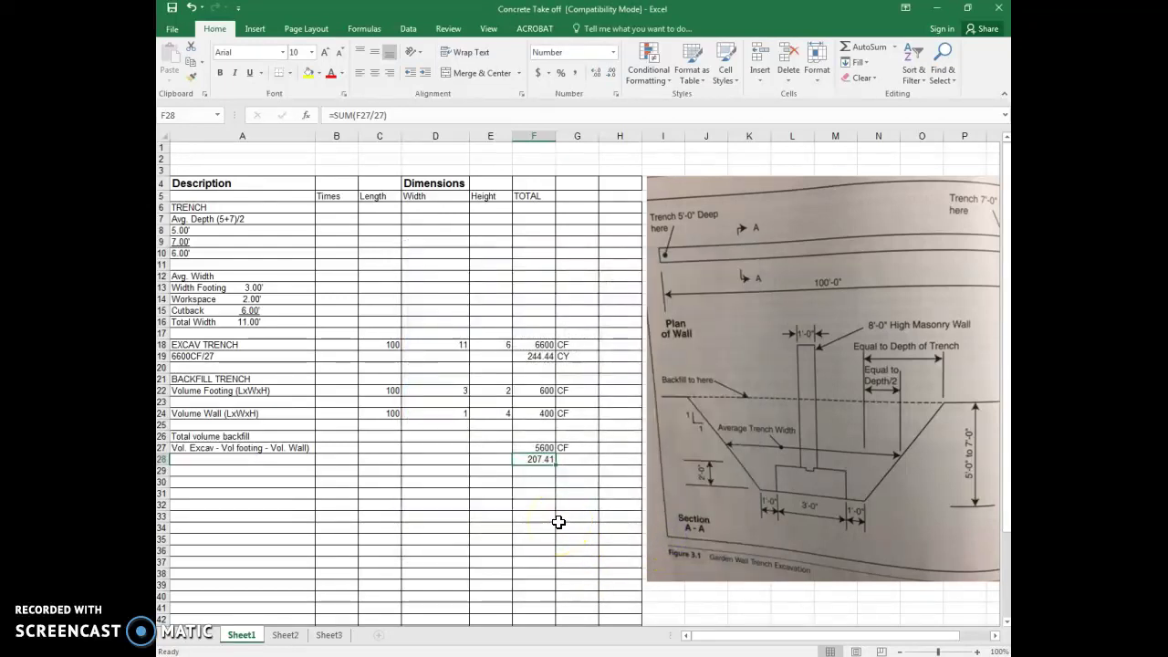
- Add the CY unit label in G28 beside the result
click(575, 460)
text(CY)
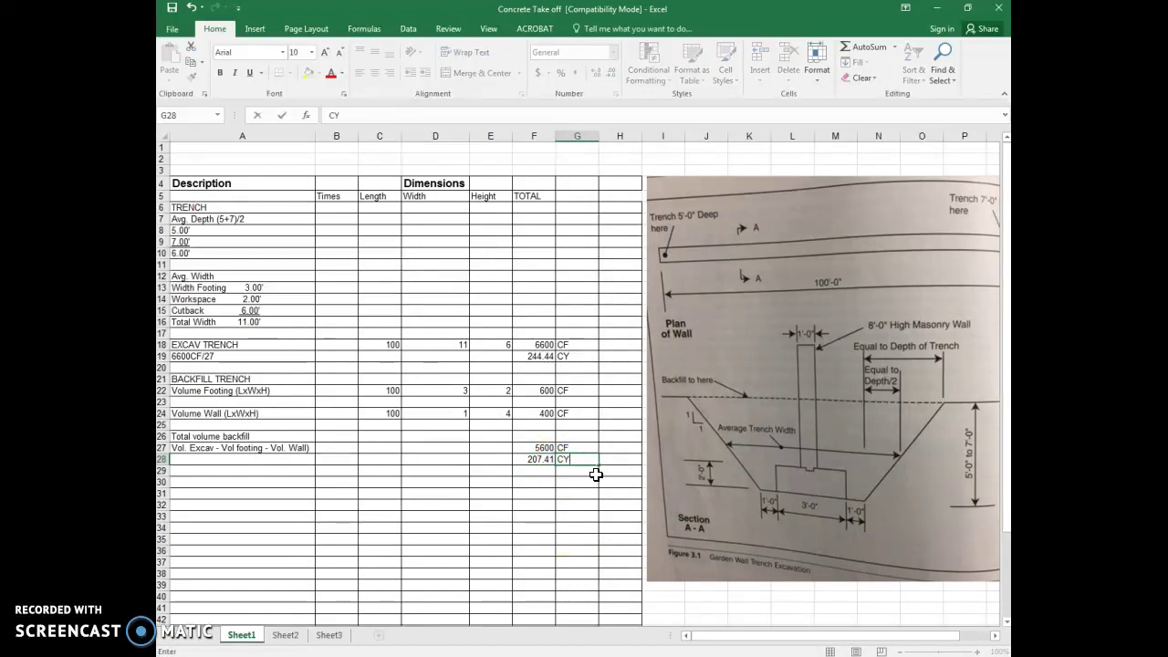
click(587, 484)
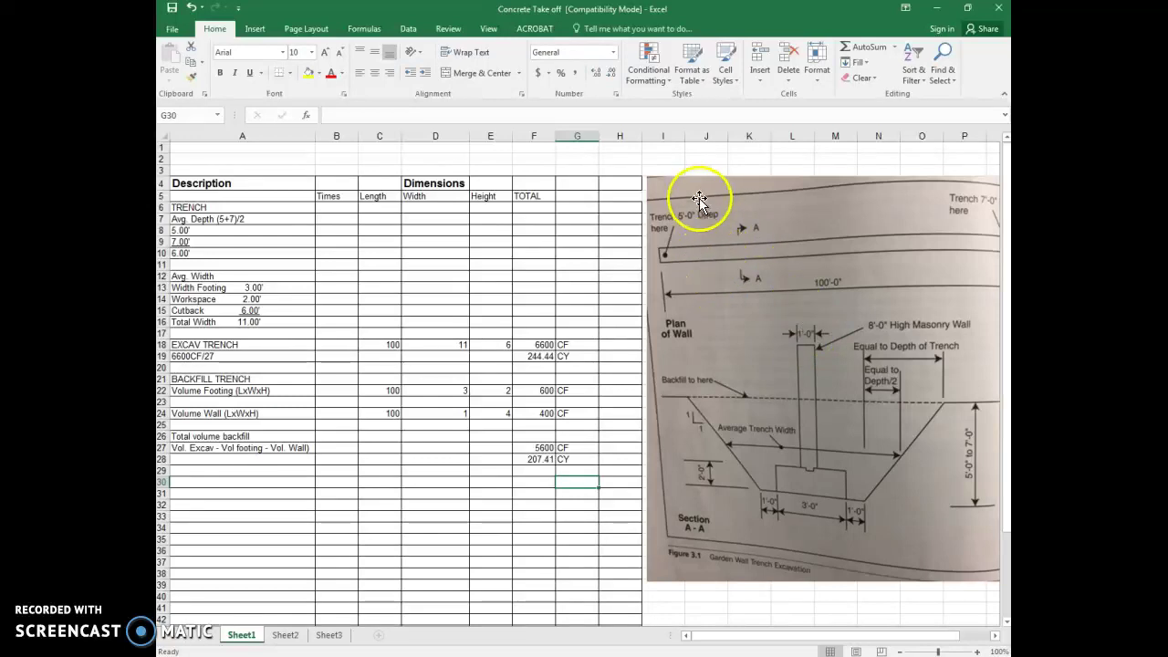
click(785, 468)
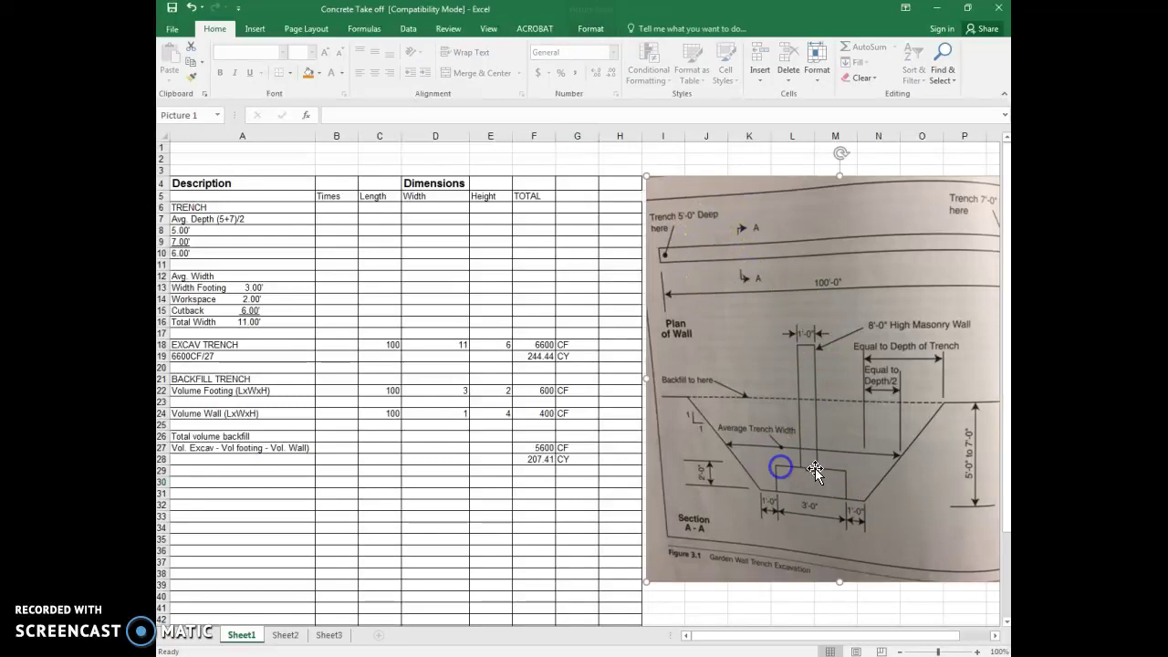
click(788, 600)
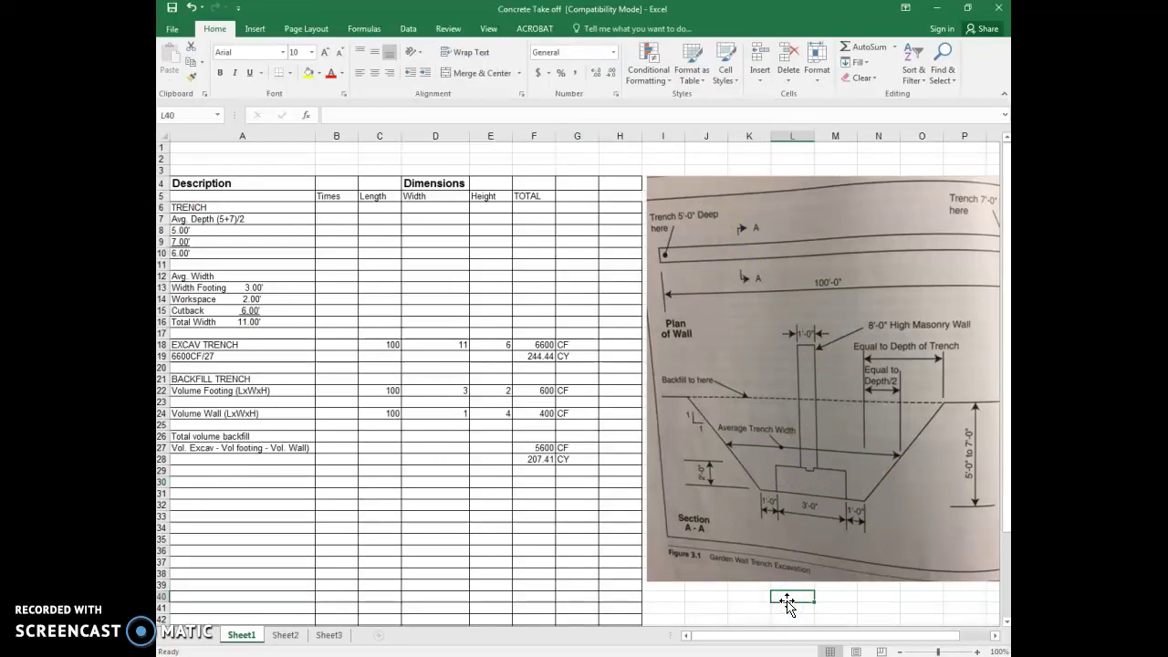